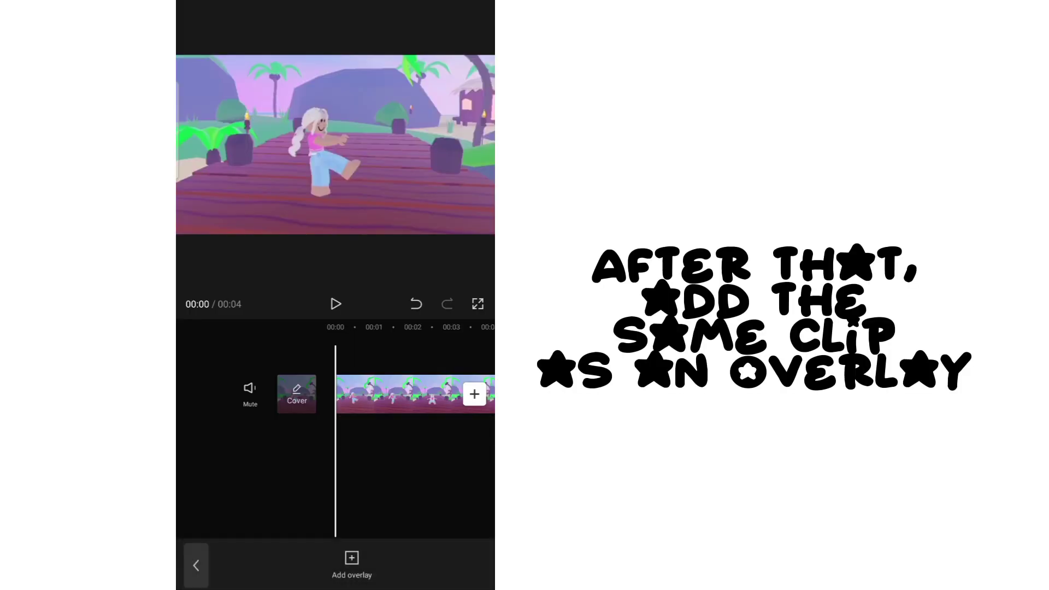
- Add the same 00:04 dance video from the gallery as an overlay clip
{"action": "left_click", "coordinate": [352, 565]}
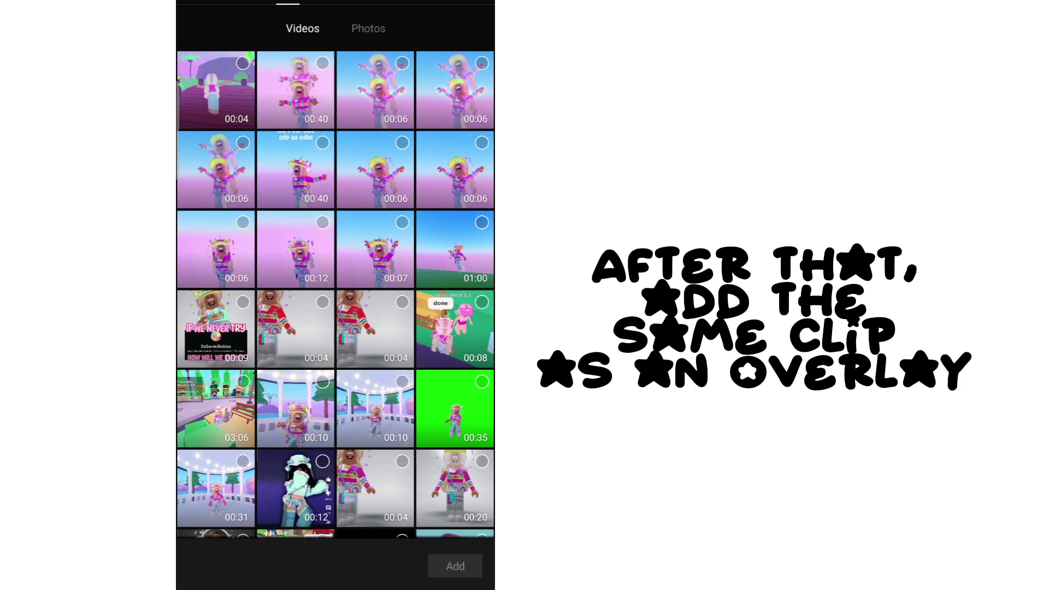
{"action": "left_click", "coordinate": [216, 94]}
{"action": "left_click", "coordinate": [455, 565]}
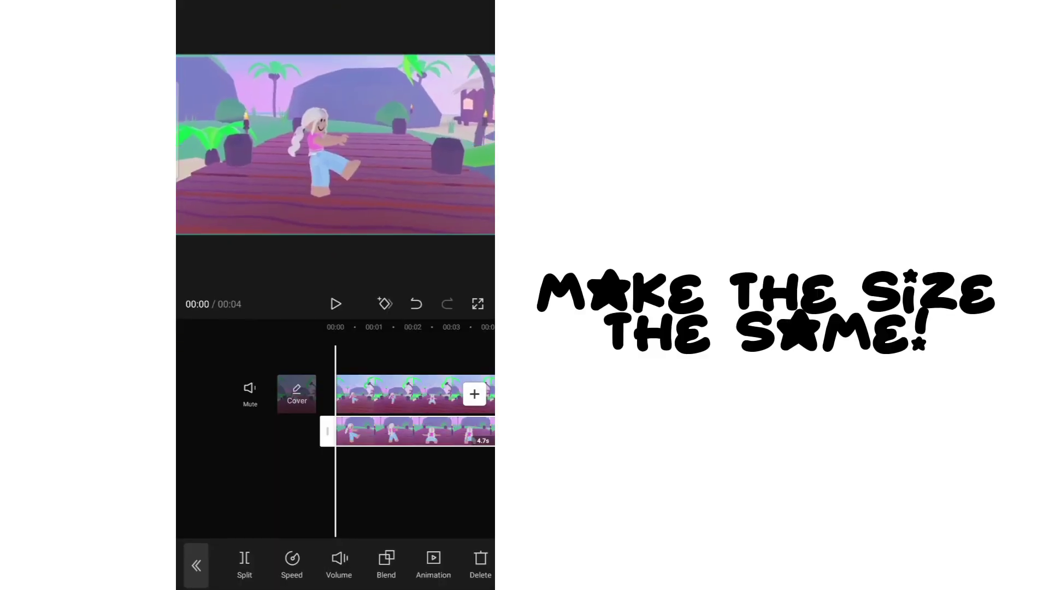
- Deselect the newly added dance overlay clip
{"action": "left_click", "coordinate": [247, 492]}
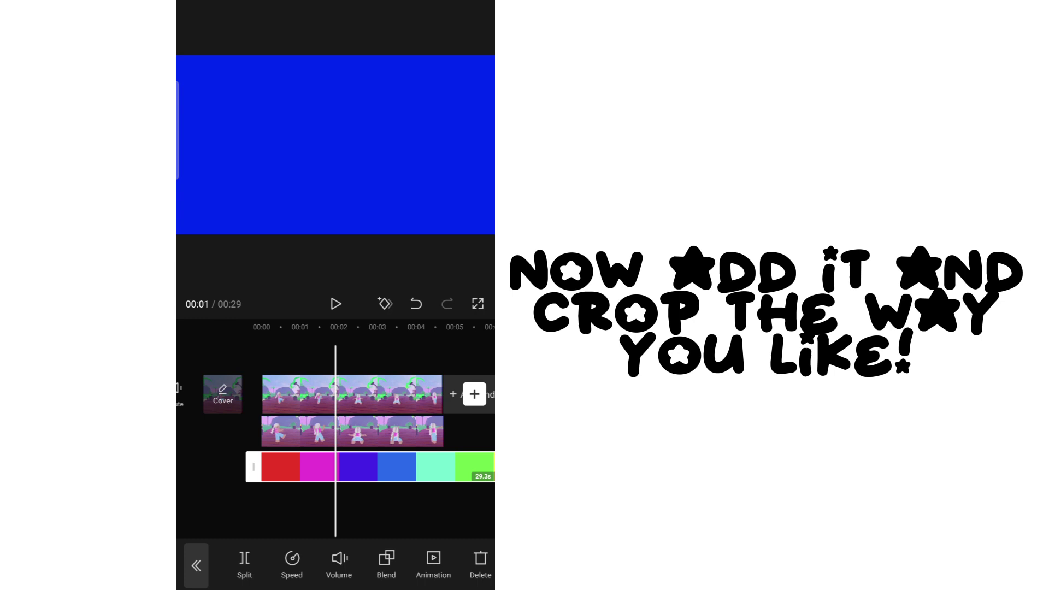
{"action": "scroll", "coordinate": [336, 426], "scroll_direction": "right", "scroll_amount": 5}
- Split the colour overlay at the dance clip's end and delete the leftover part
{"action": "left_click", "coordinate": [369, 467]}
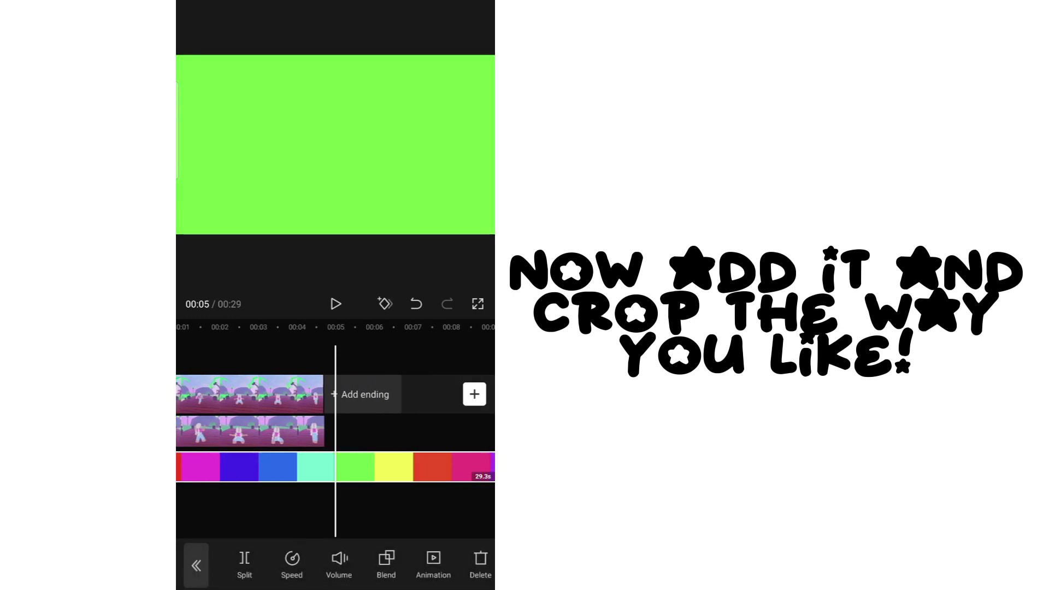
{"action": "left_click", "coordinate": [244, 565]}
{"action": "left_click", "coordinate": [481, 566]}
{"action": "left_click", "coordinate": [263, 468]}
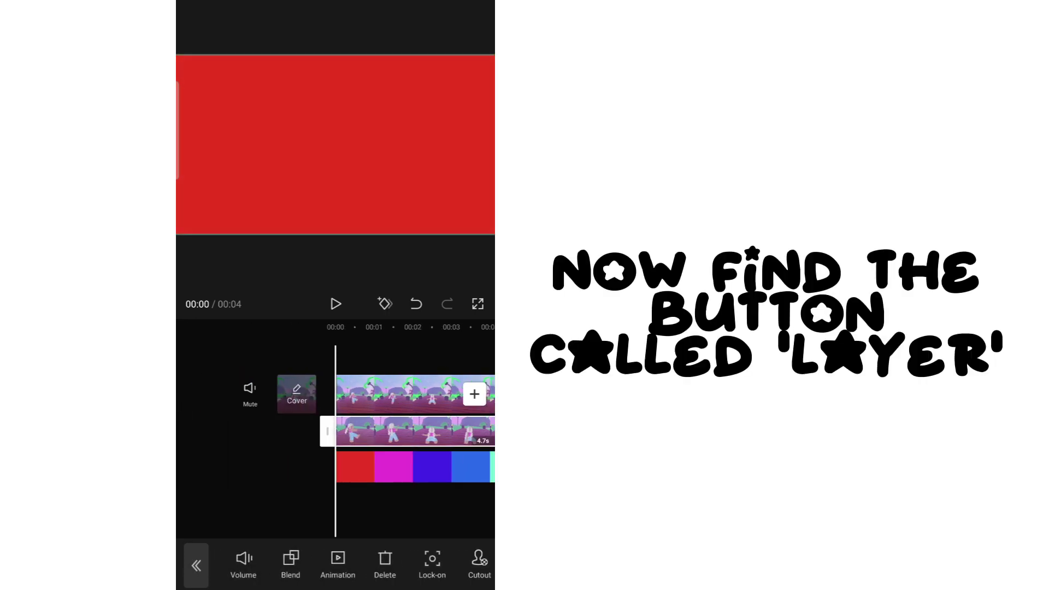
{"action": "scroll", "coordinate": [337, 566], "scroll_direction": "right", "scroll_amount": 3}
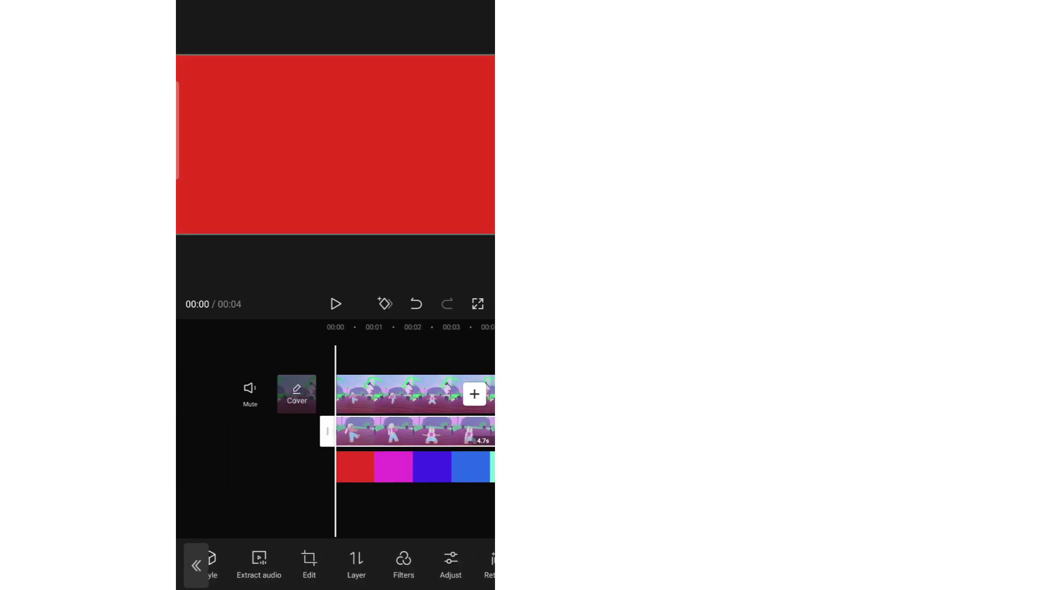
- Move the duplicate dance clip up to layer 2, above the colour overlay
{"action": "left_click", "coordinate": [357, 562]}
{"action": "left_click", "coordinate": [362, 522]}
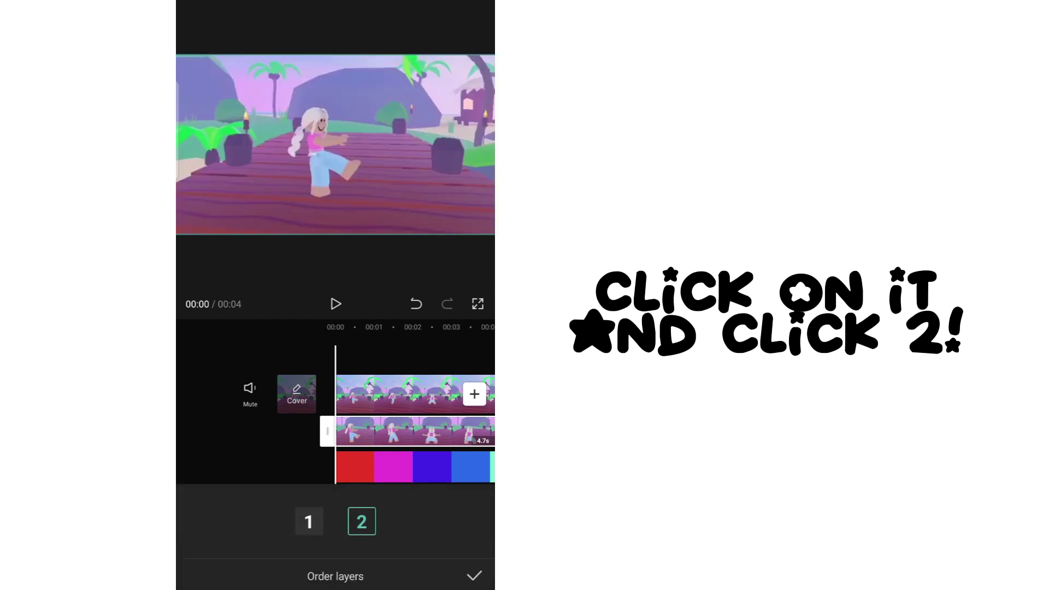
{"action": "left_click", "coordinate": [474, 576]}
{"action": "left_click", "coordinate": [450, 563]}
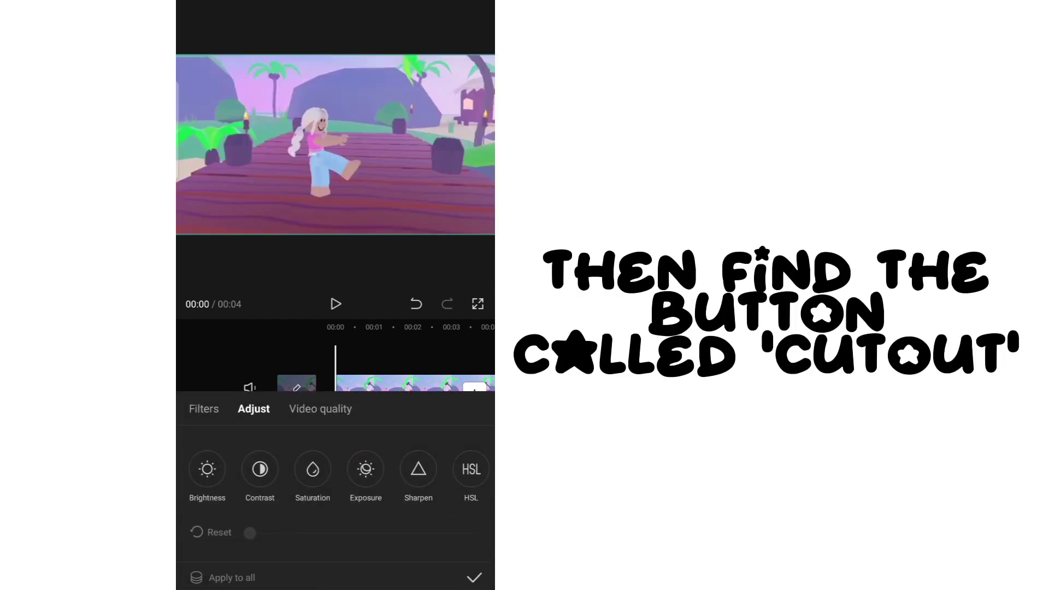
{"action": "left_click", "coordinate": [474, 576]}
{"action": "left_click_drag", "start_coordinate": [411, 500], "coordinate": [364, 500]}
{"action": "scroll", "coordinate": [336, 566], "scroll_direction": "right", "scroll_amount": 3}
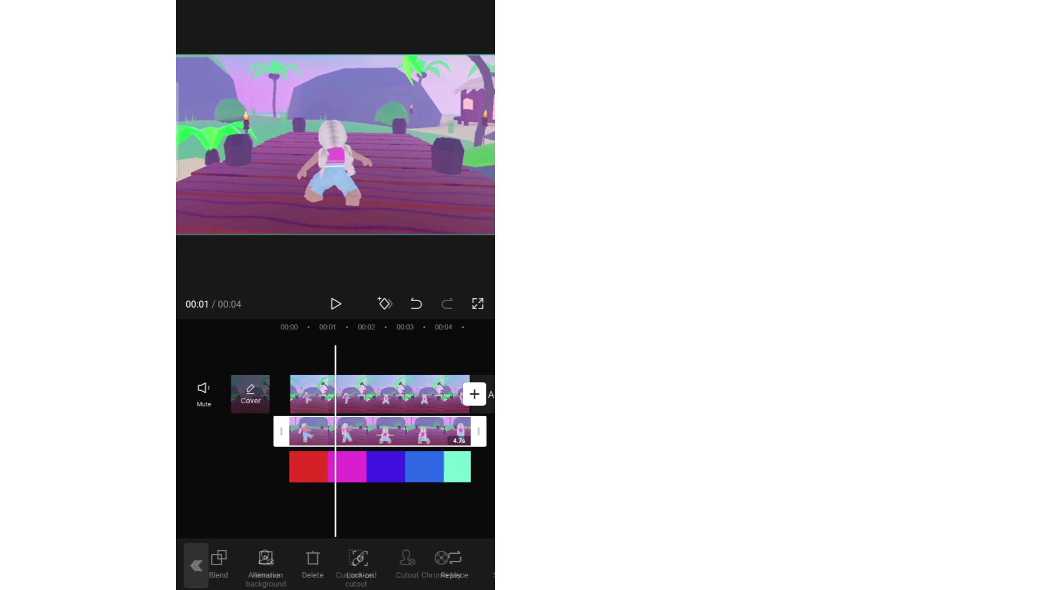
- Chroma-key the shorts colour out of the duplicate with slightly raised intensity, then preview
{"action": "left_click", "coordinate": [408, 562]}
{"action": "left_click", "coordinate": [441, 563]}
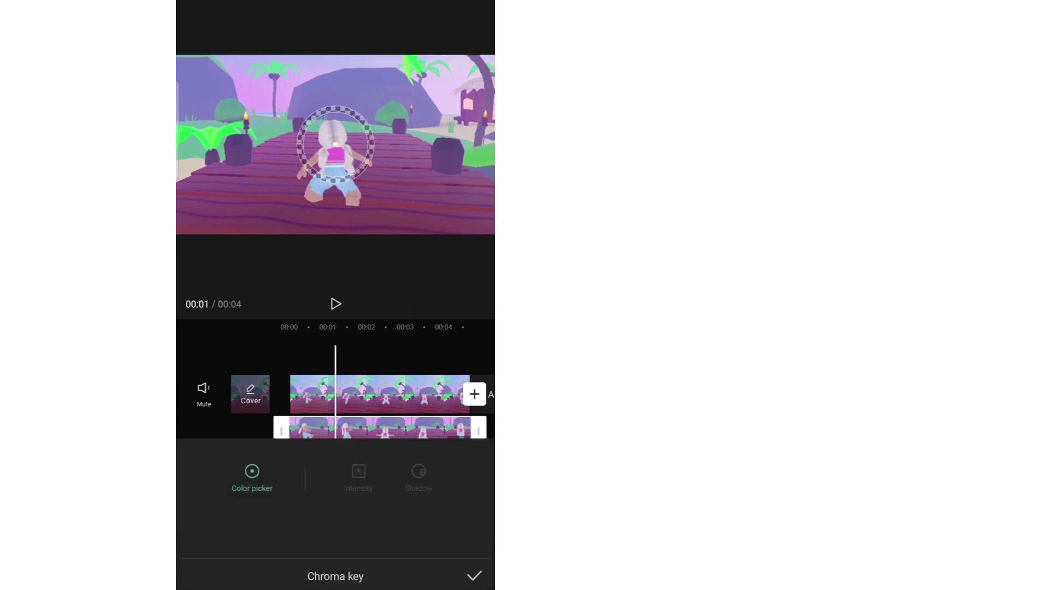
{"action": "left_click_drag", "start_coordinate": [335, 144], "coordinate": [335, 178]}
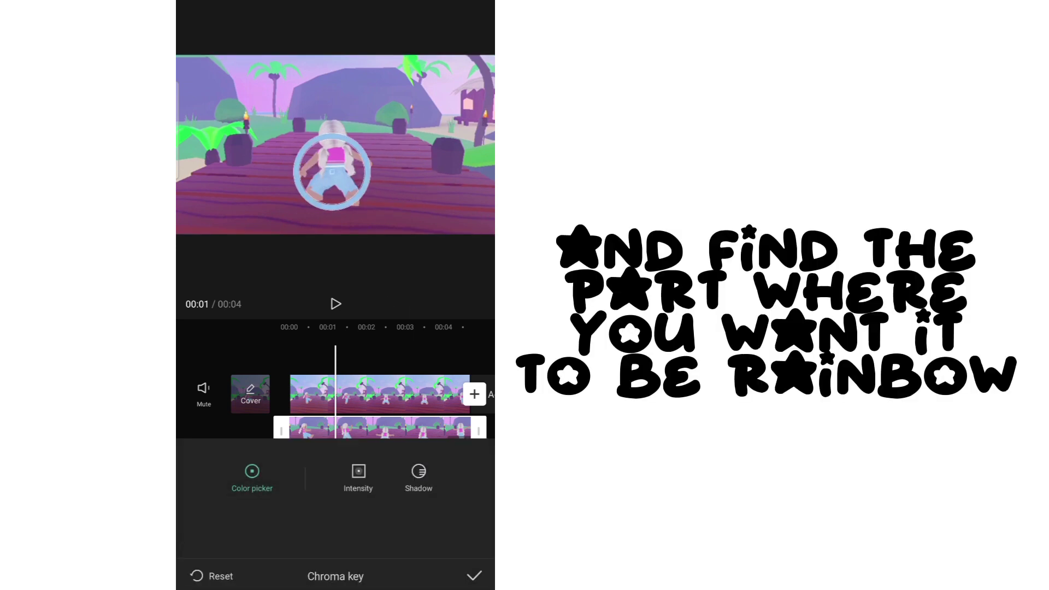
{"action": "left_click", "coordinate": [358, 476]}
{"action": "left_click_drag", "start_coordinate": [226, 528], "coordinate": [228, 529]}
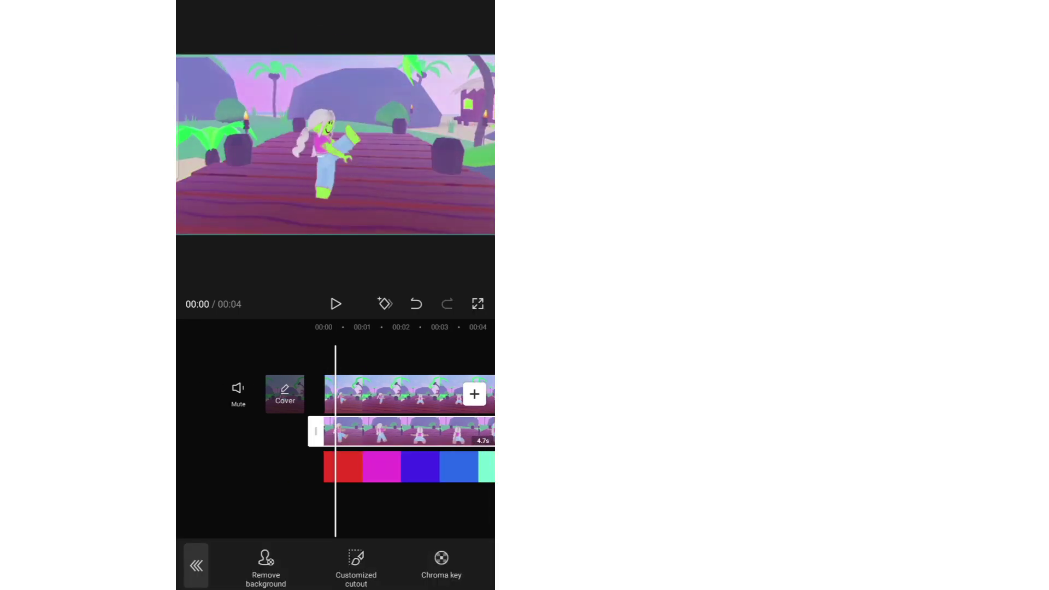
{"action": "left_click", "coordinate": [441, 566]}
{"action": "left_click", "coordinate": [474, 576]}
{"action": "left_click", "coordinate": [335, 304]}
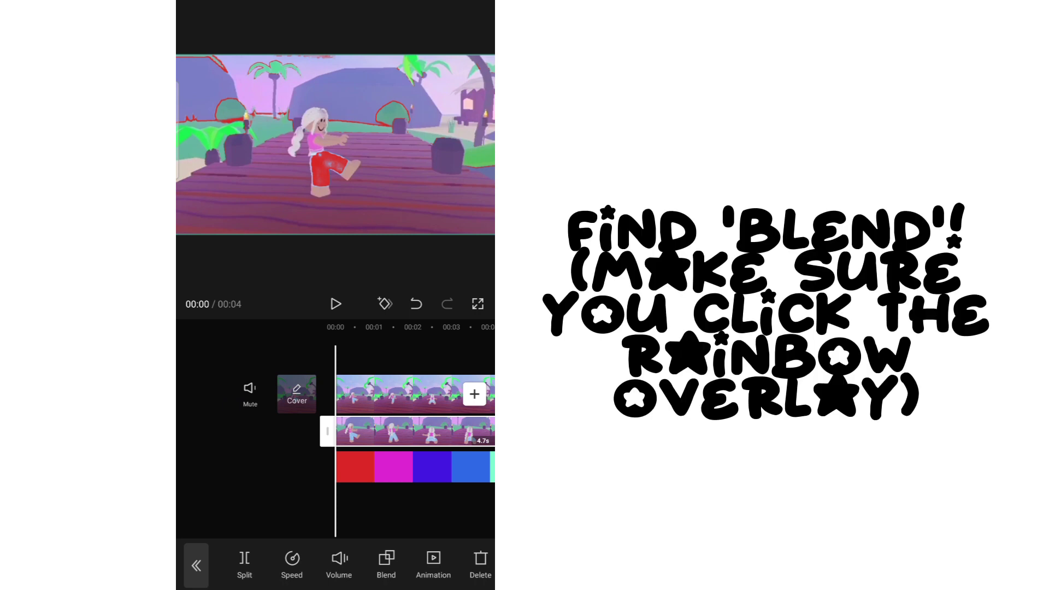
{"action": "scroll", "coordinate": [336, 566], "scroll_direction": "right", "scroll_amount": 2}
- Apply the Overlay blend mode to the rainbow colour layer
{"action": "left_click", "coordinate": [311, 564]}
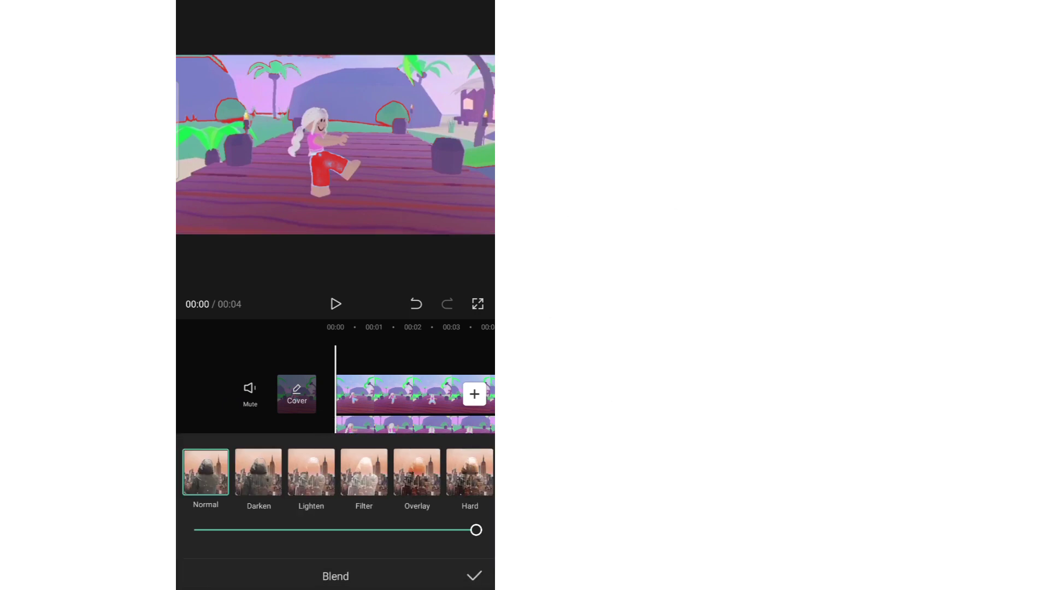
{"action": "left_click_drag", "start_coordinate": [476, 530], "coordinate": [347, 531]}
{"action": "left_click", "coordinate": [416, 473]}
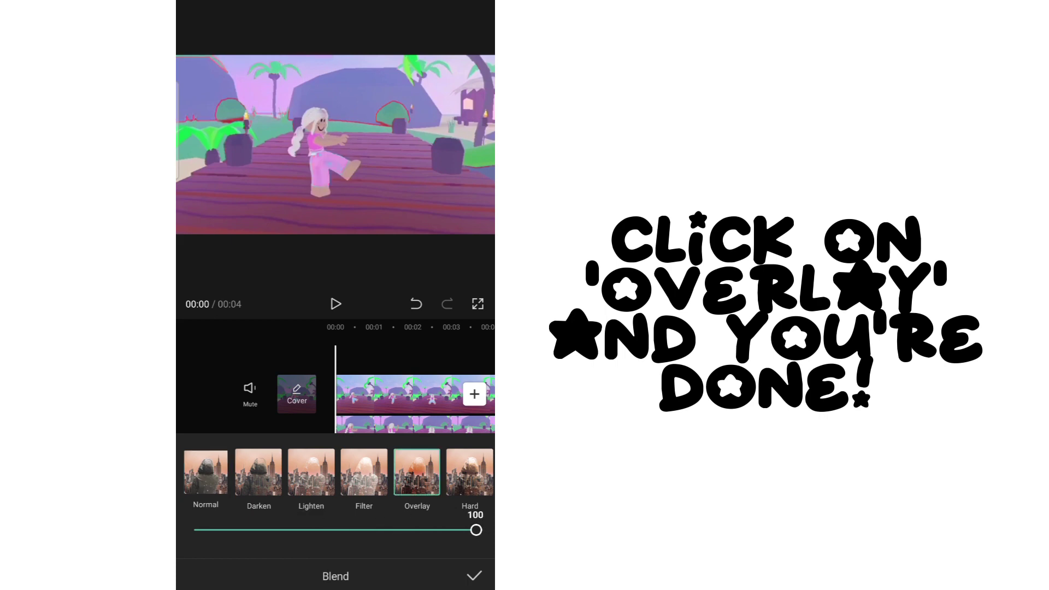